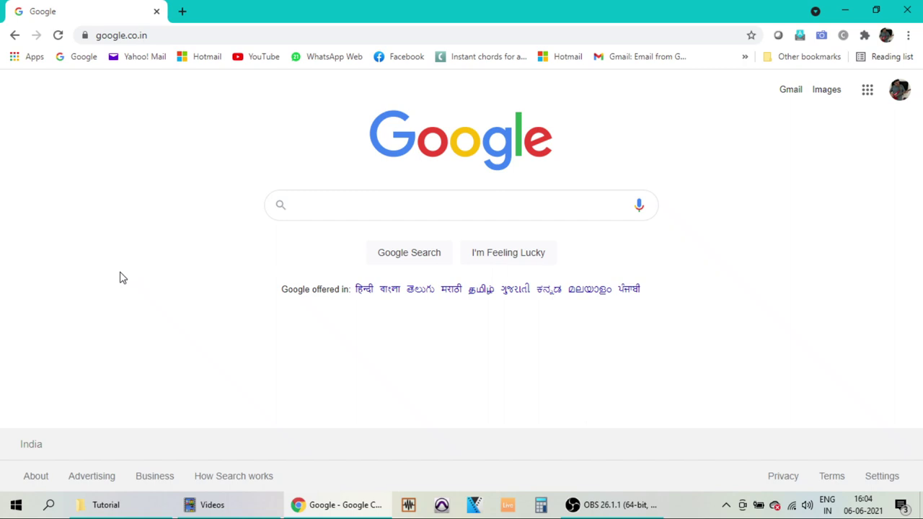
- Search Google for 'sonic visualiser' and open sonicvisualiser.org, scrolling down to the version 4.3 download link
{"action": "type", "text": "sonic"}
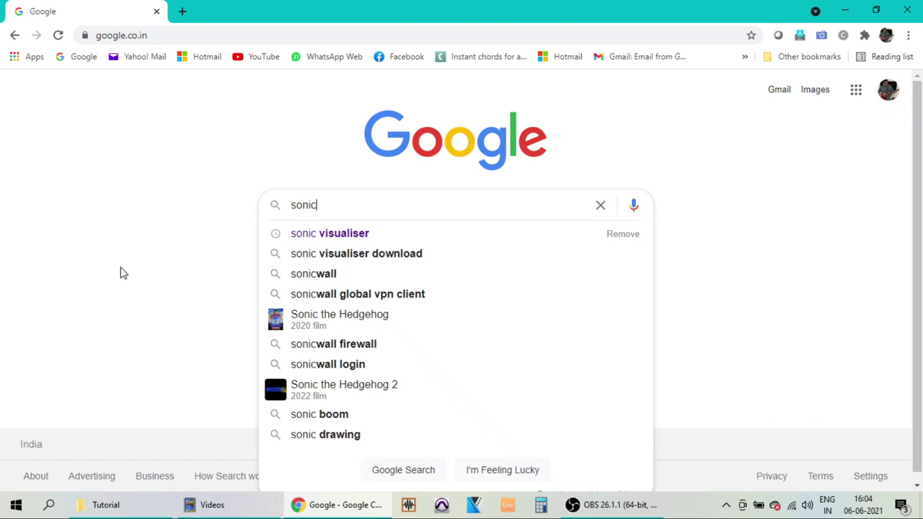
{"action": "left_click", "coordinate": [334, 240]}
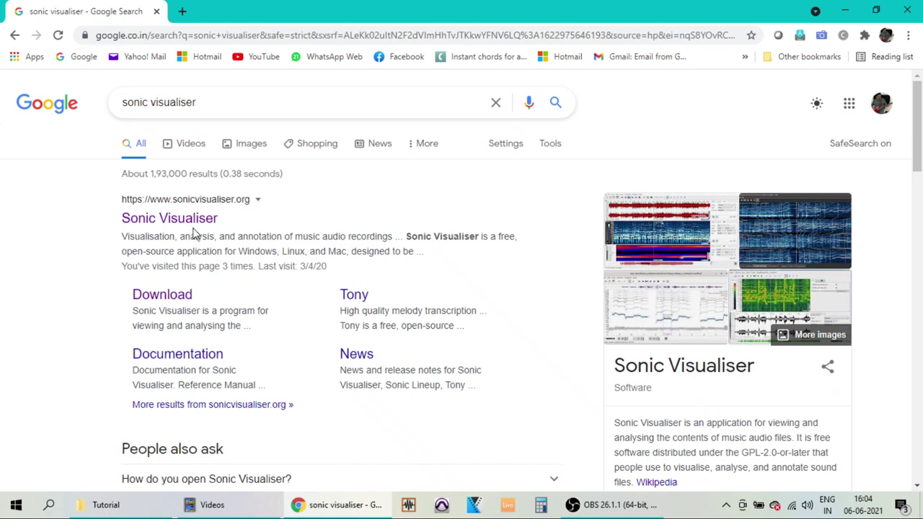
{"action": "left_click", "coordinate": [201, 221]}
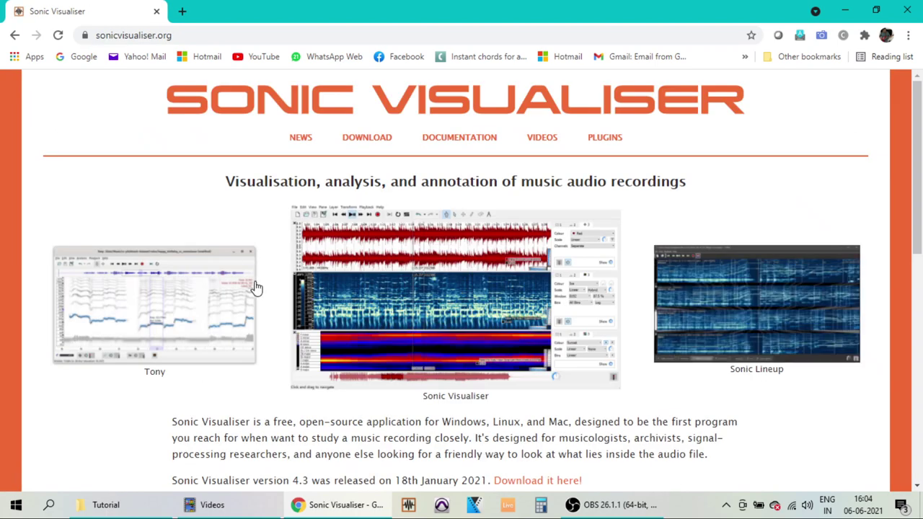
{"action": "scroll", "coordinate": [274, 386], "scroll_direction": "down", "scroll_amount": 2}
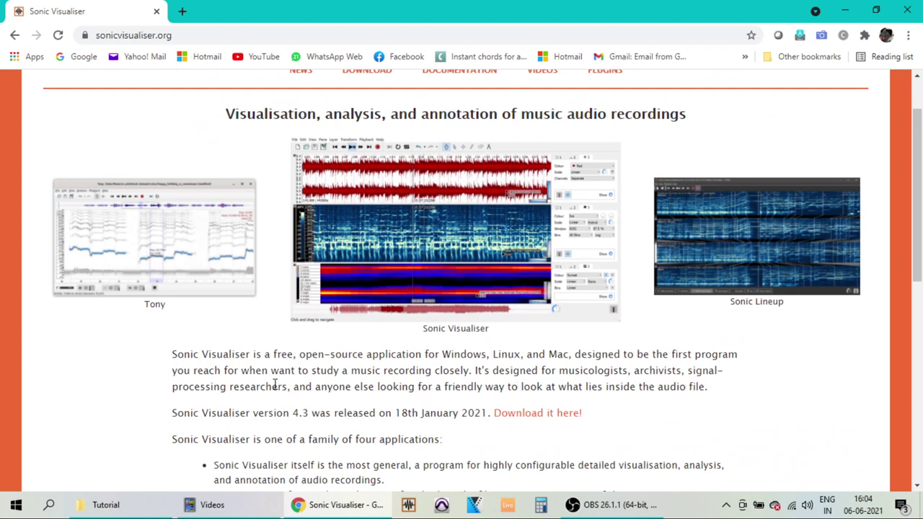
{"action": "scroll", "coordinate": [274, 385], "scroll_direction": "down", "scroll_amount": 4}
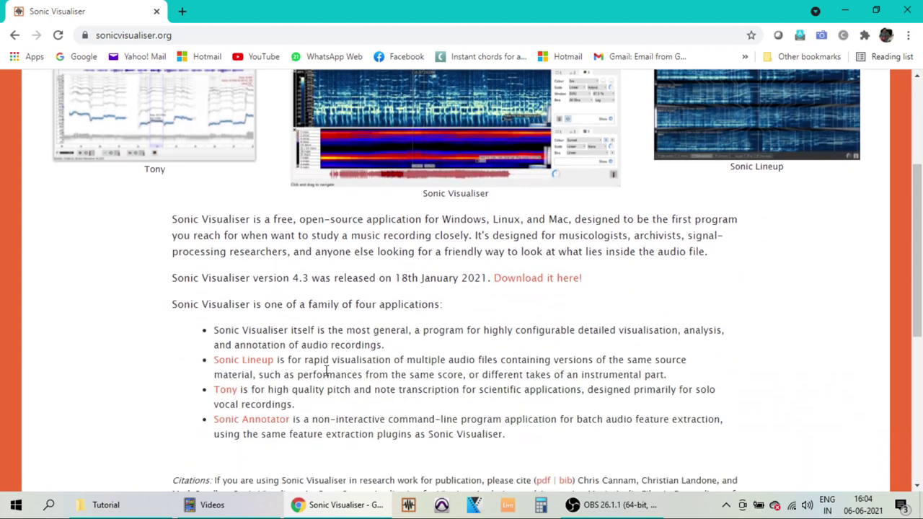
- Go to download.html and scroll to the version 4.3 installer table for Windows, Linux and Mac
{"action": "left_click", "coordinate": [538, 285]}
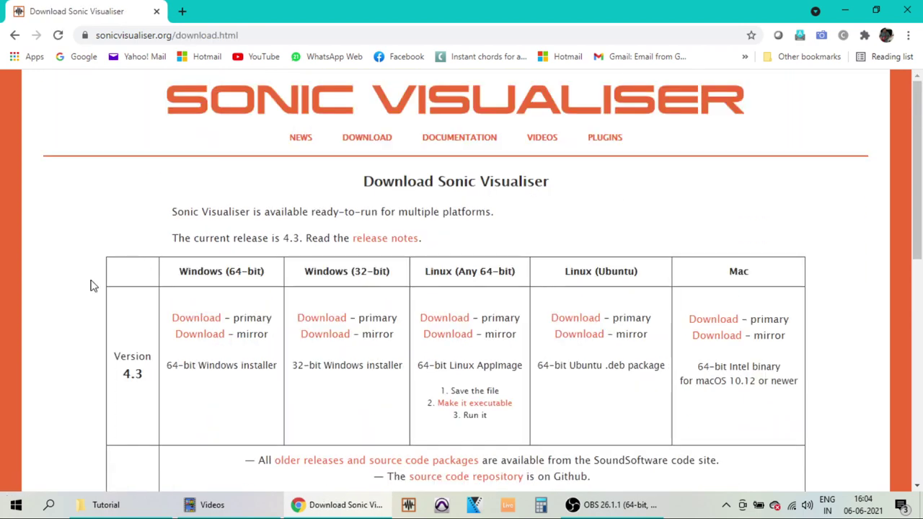
{"action": "scroll", "coordinate": [66, 314], "scroll_direction": "down", "scroll_amount": 2}
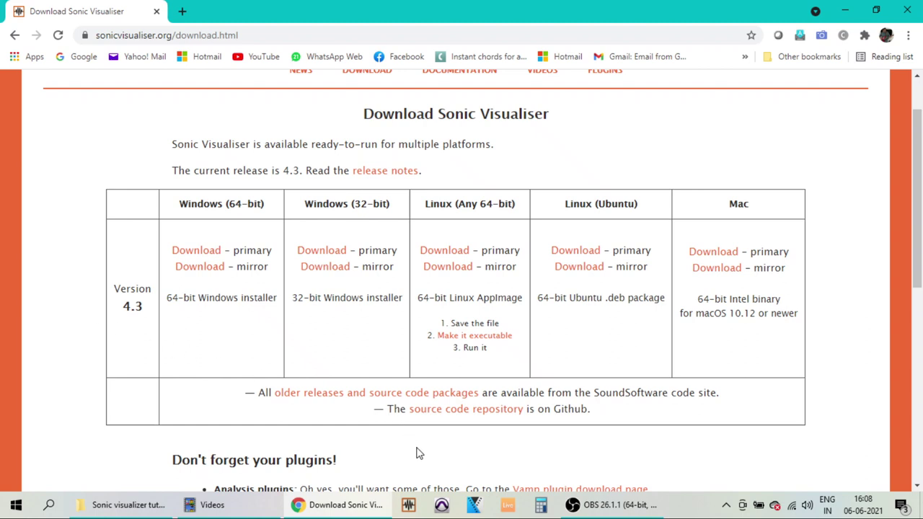
- Launch Sonic Visualiser and import Shangrila.wav from the Desktop Tutorial folder via File > Import Audio File
{"action": "left_click", "coordinate": [407, 506]}
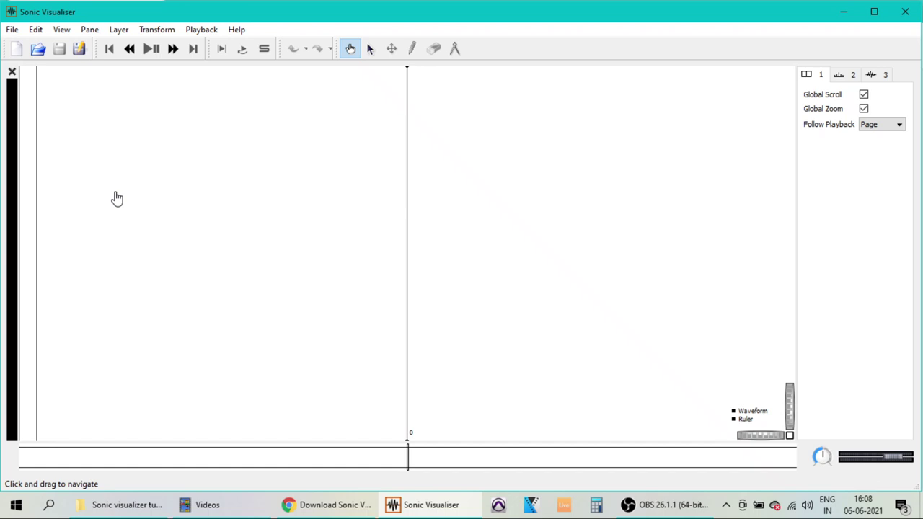
{"action": "left_click", "coordinate": [14, 32]}
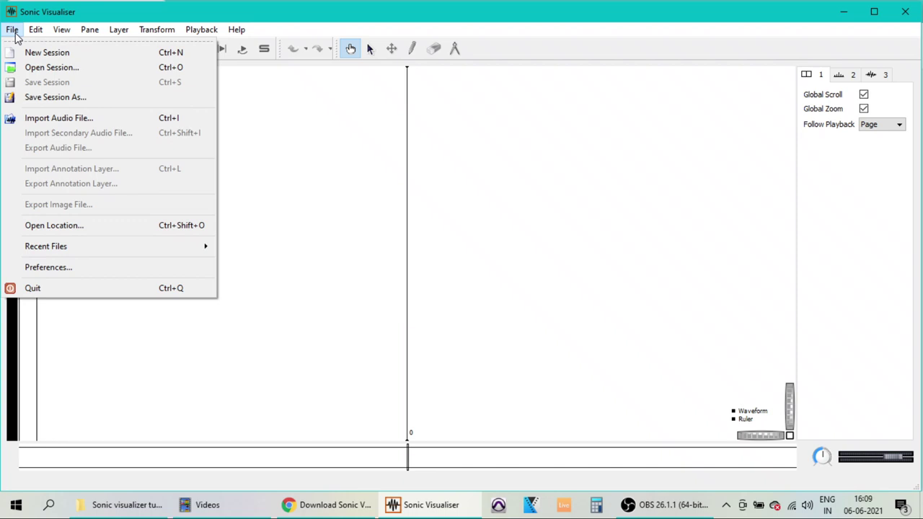
{"action": "left_click", "coordinate": [69, 122]}
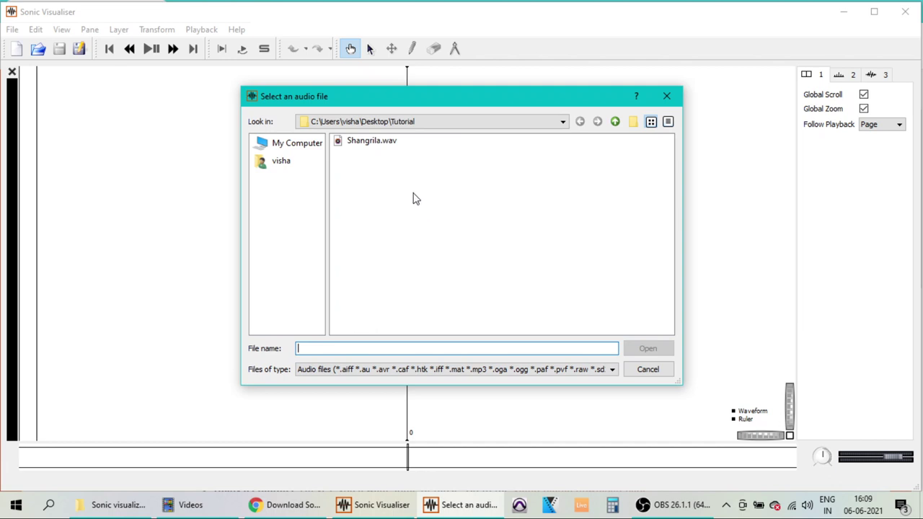
{"action": "left_click", "coordinate": [374, 149]}
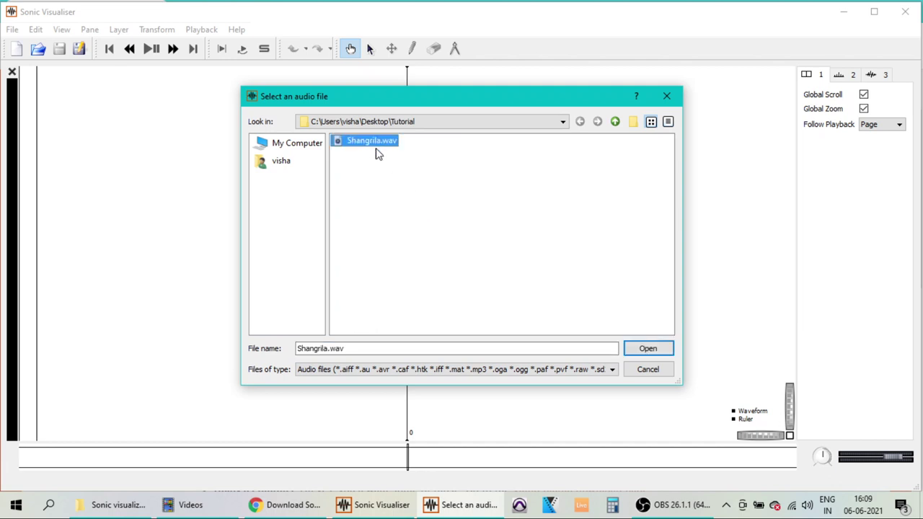
{"action": "left_click", "coordinate": [653, 351]}
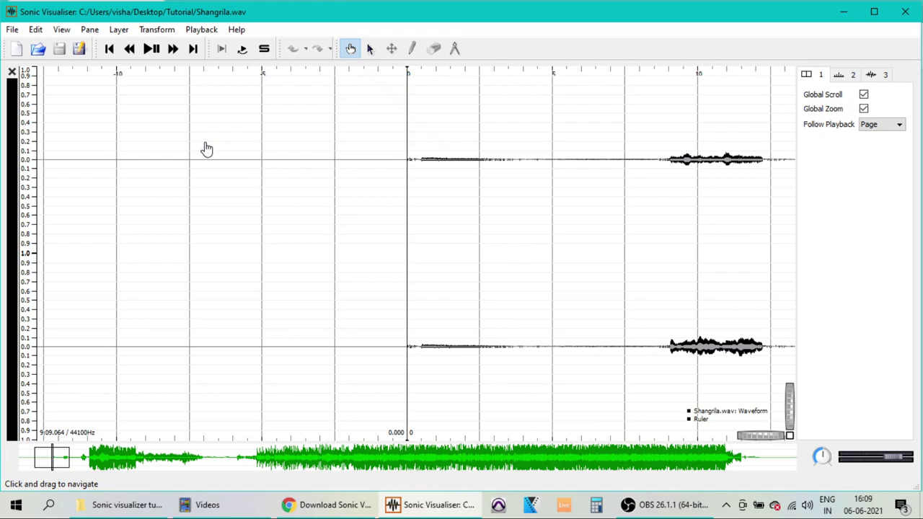
- Drag the overview box right to move further into the waveform, then open the Layer menu
{"action": "mouse_move", "coordinate": [44, 462]}
{"action": "left_mouse_down"}
{"action": "mouse_move", "coordinate": [180, 469]}
{"action": "mouse_move", "coordinate": [137, 479]}
{"action": "mouse_move", "coordinate": [55, 467]}
{"action": "left_mouse_up"}
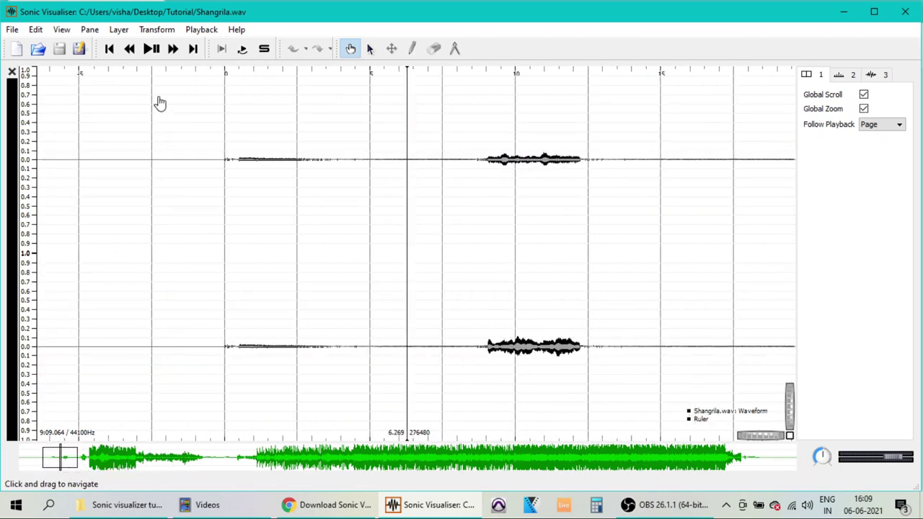
{"action": "left_click", "coordinate": [116, 33]}
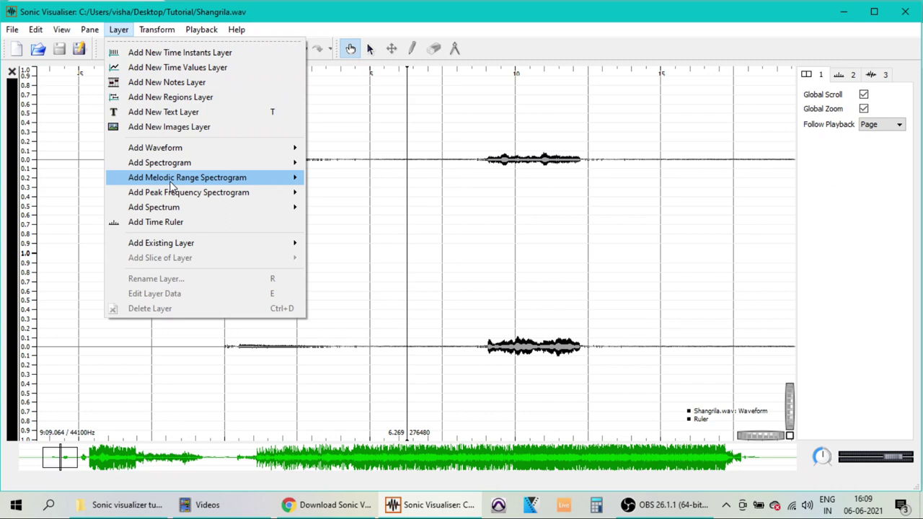
- Add an all-channels-mixed melodic range spectrogram, move to the bass notes near 2:28, and open the Gain entry
{"action": "mouse_move", "coordinate": [171, 180]}
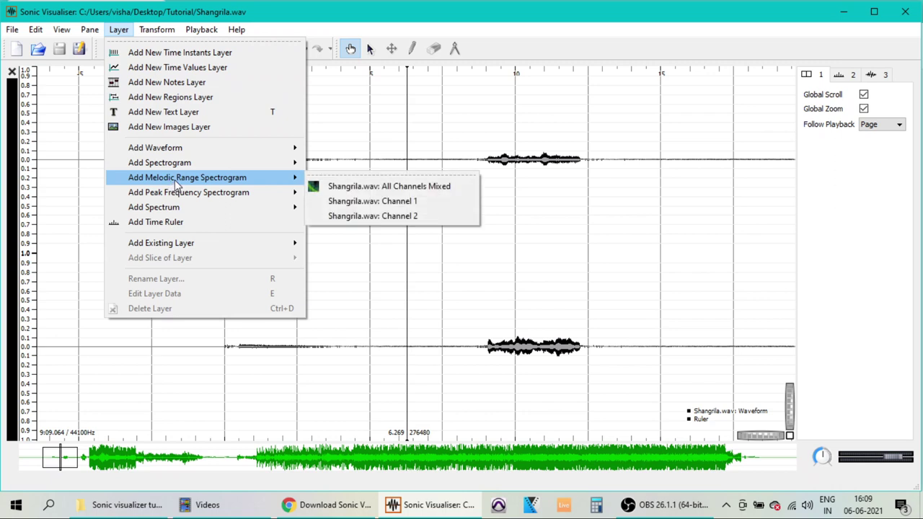
{"action": "left_click", "coordinate": [345, 191]}
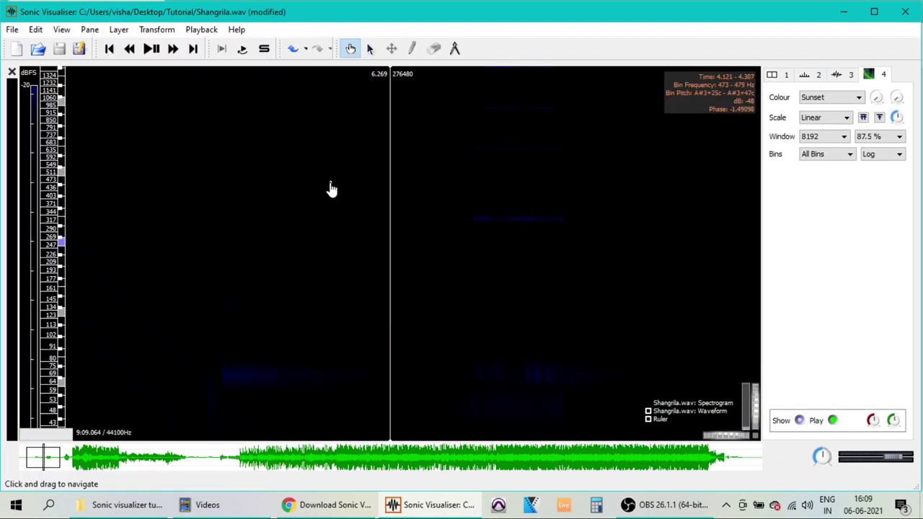
{"action": "left_click_drag", "start_coordinate": [43, 457], "coordinate": [242, 484]}
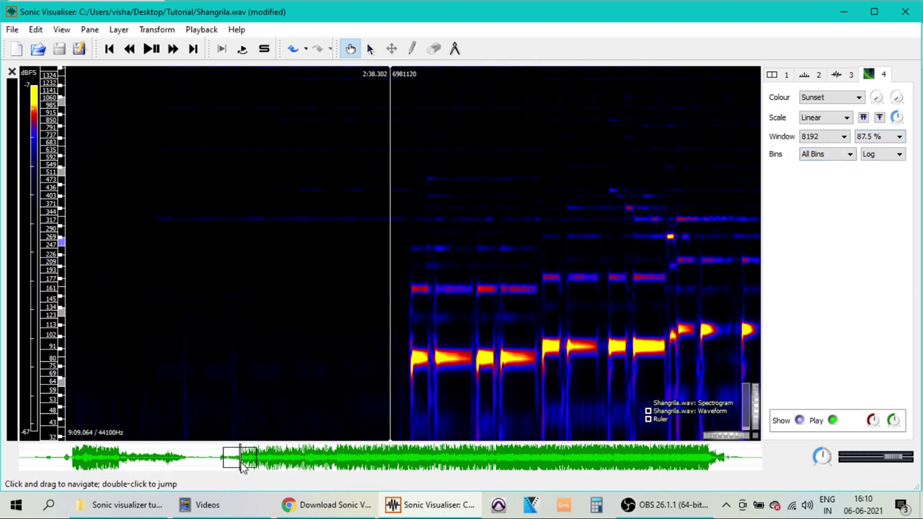
{"action": "left_click_drag", "start_coordinate": [240, 464], "coordinate": [244, 465]}
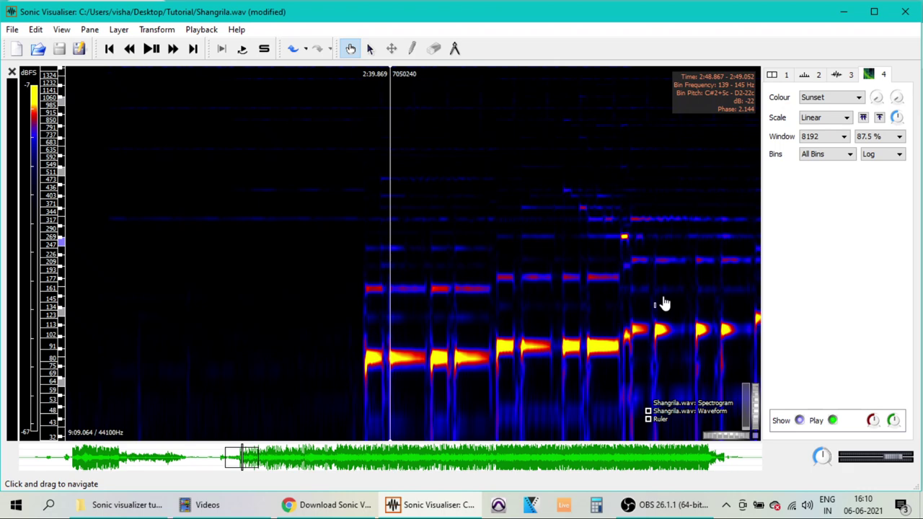
{"action": "double_click", "coordinate": [896, 117]}
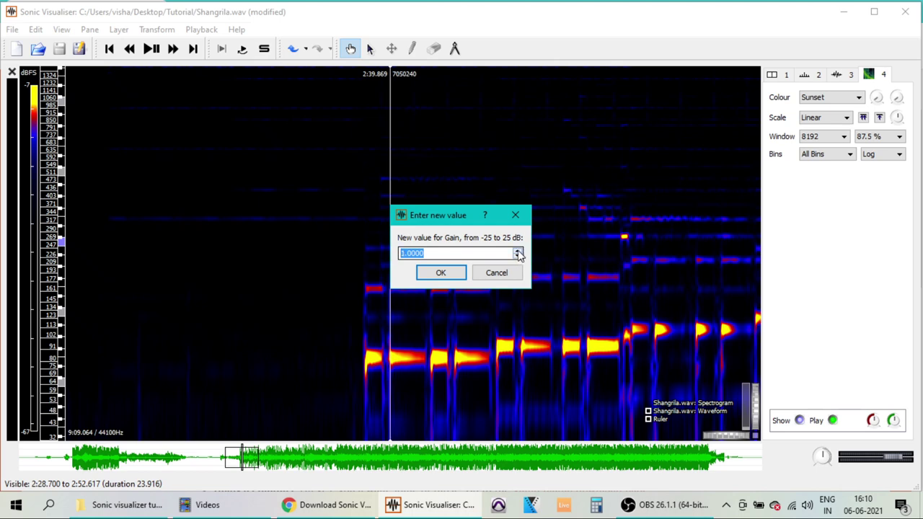
- Set the spectrogram gain to 0 dB, dimming all but the strongest notes
{"action": "left_click", "coordinate": [441, 272]}
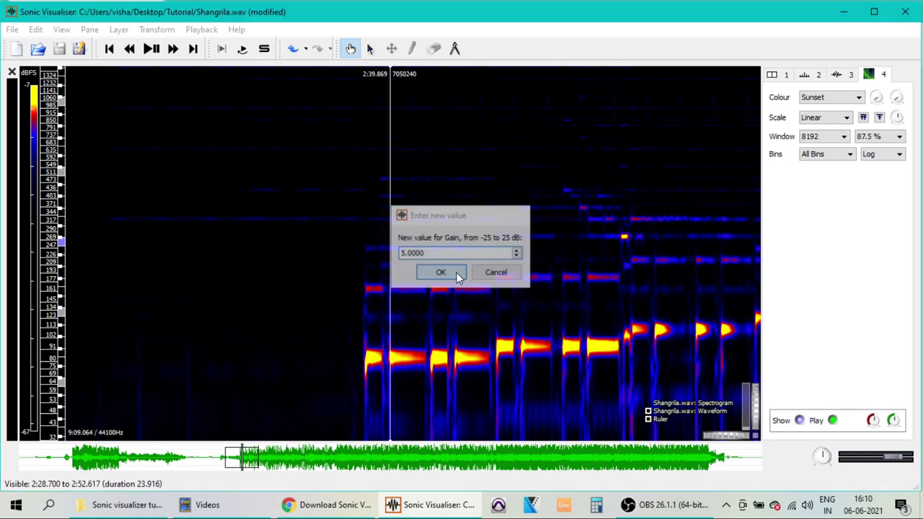
{"action": "double_click", "coordinate": [896, 117]}
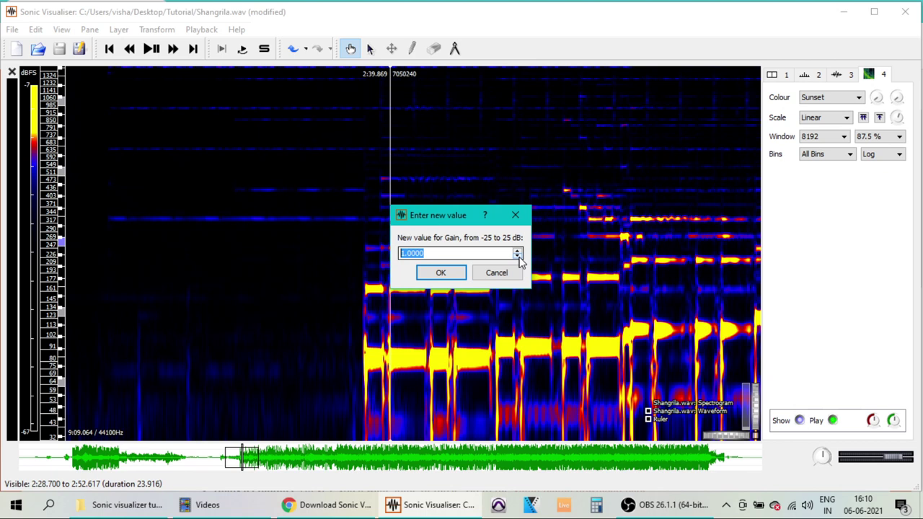
{"action": "left_click", "coordinate": [436, 272]}
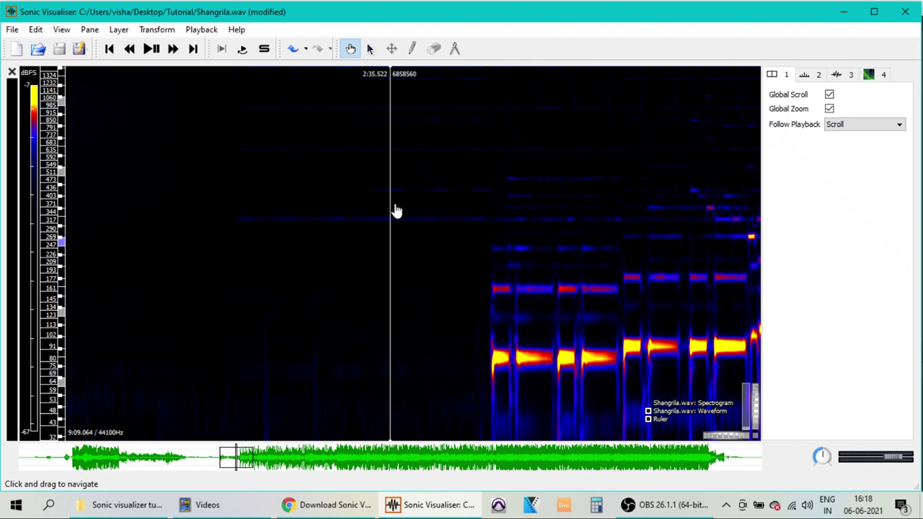
- Set Follow Playback to Page, then play and stop the song to watch the view page
{"action": "left_click", "coordinate": [871, 125]}
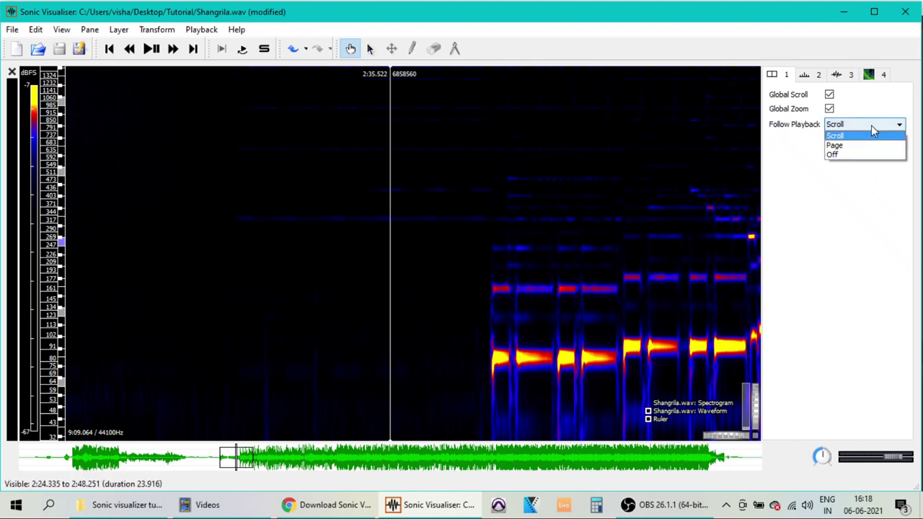
{"action": "left_click", "coordinate": [855, 146]}
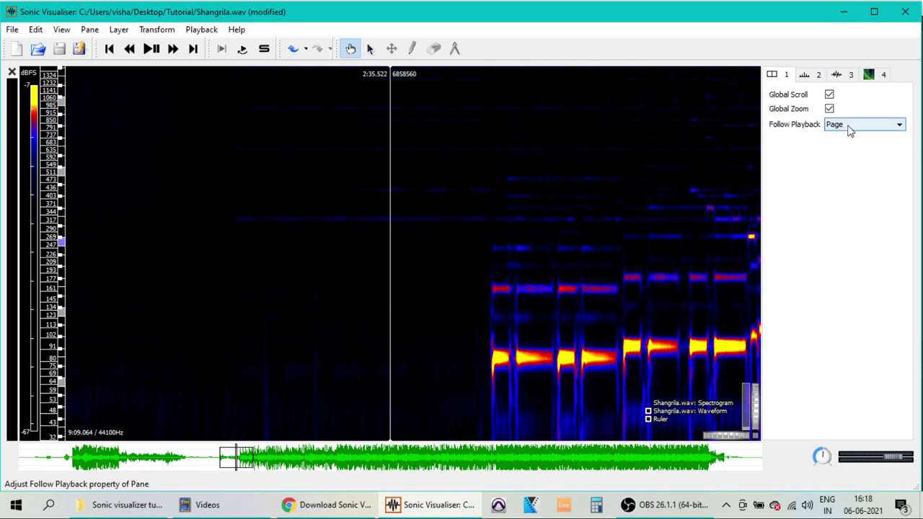
{"action": "left_click", "coordinate": [152, 48]}
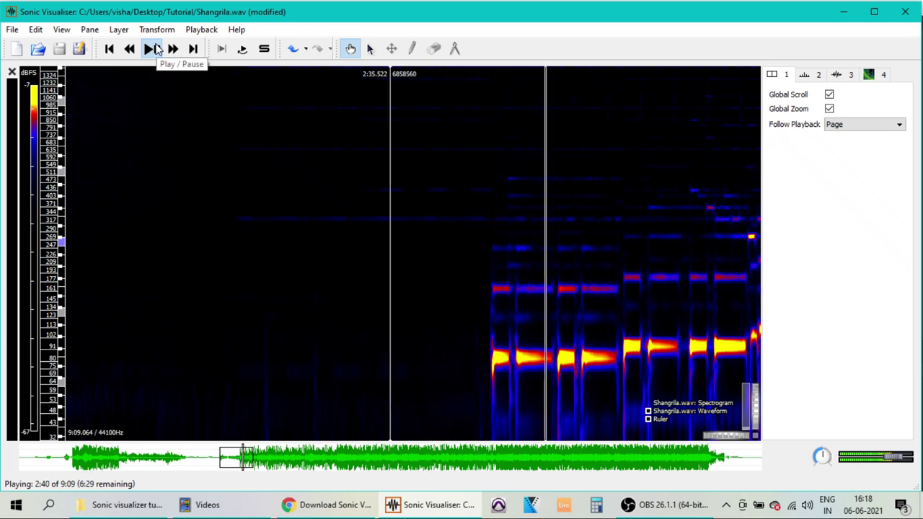
{"action": "left_click", "coordinate": [153, 48]}
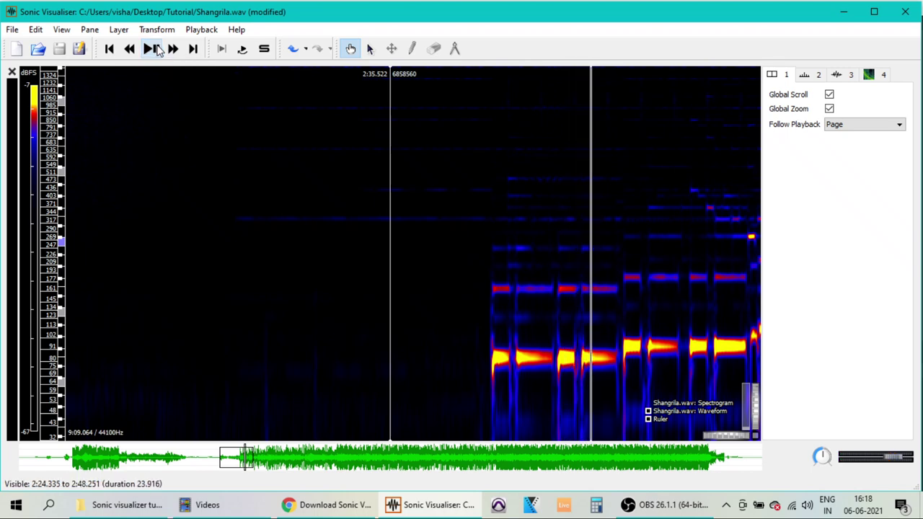
- Switch Follow Playback to Scroll and start playback again
{"action": "left_click", "coordinate": [835, 124]}
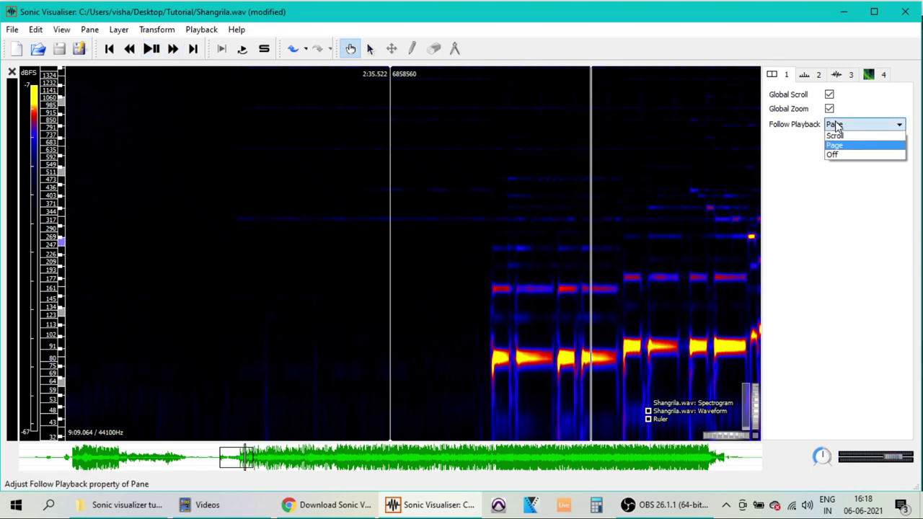
{"action": "left_click", "coordinate": [836, 135]}
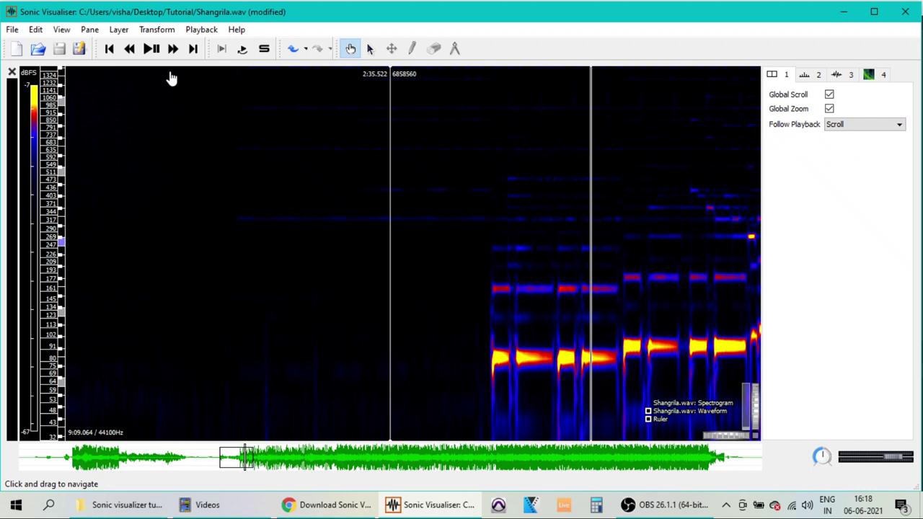
{"action": "left_click", "coordinate": [151, 49]}
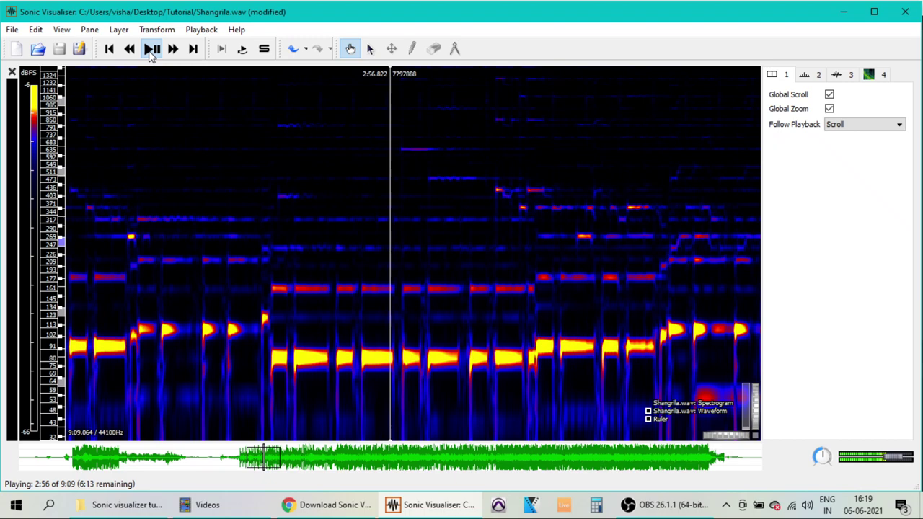
- Stop playback of Shangrila.wav at 2:43.451
{"action": "left_click", "coordinate": [150, 50]}
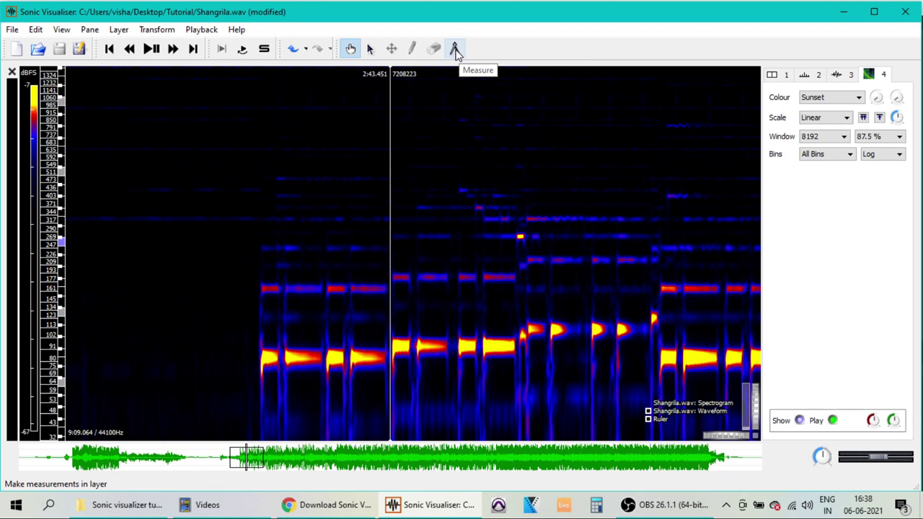
- With the Measure tool, mark one bar of about 2.1 s from 158.964 s; the bass note reads about 89.8 Hz
{"action": "left_click", "coordinate": [455, 52]}
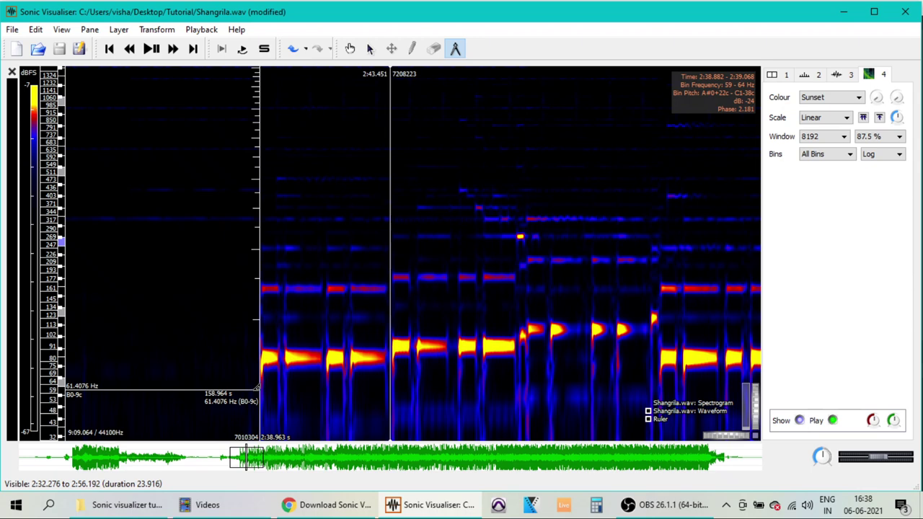
{"action": "left_click_drag", "start_coordinate": [258, 390], "coordinate": [323, 392]}
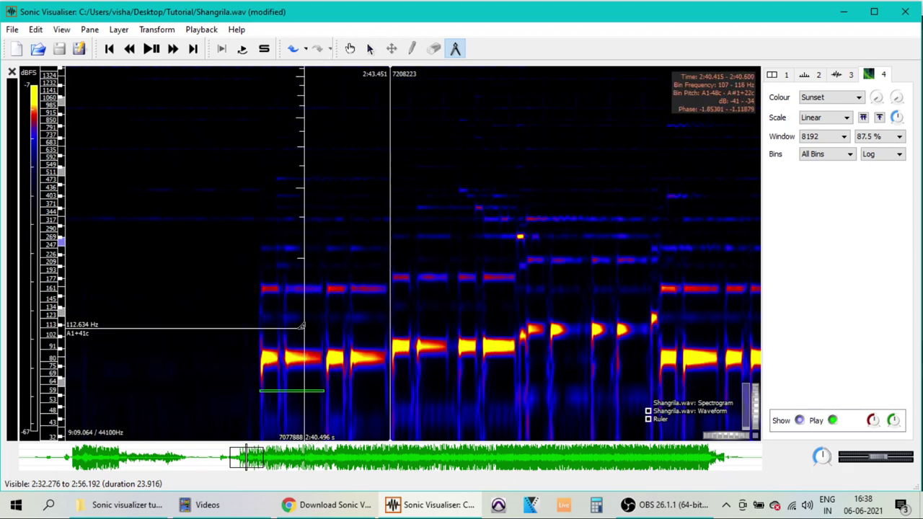
{"action": "mouse_move", "coordinate": [302, 391]}
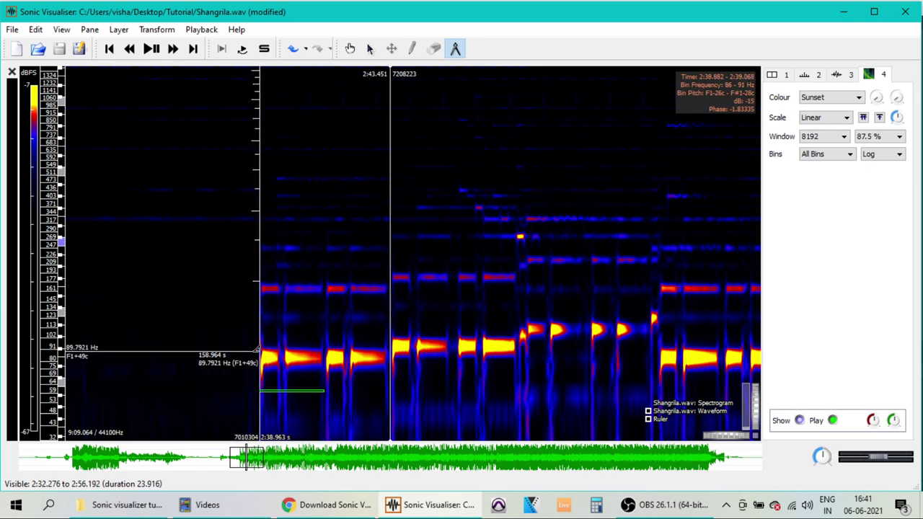
- Drag measurement bars for a beat from 158.964 s and a 1.416 s span near 127 Hz
{"action": "left_click_drag", "start_coordinate": [260, 352], "coordinate": [271, 355]}
{"action": "left_click_drag", "start_coordinate": [278, 356], "coordinate": [280, 355]}
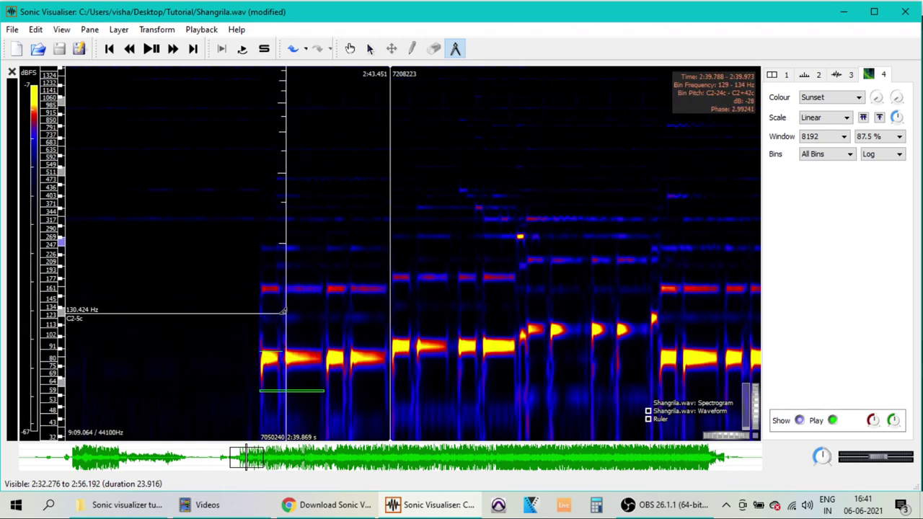
{"action": "left_click_drag", "start_coordinate": [281, 312], "coordinate": [325, 317]}
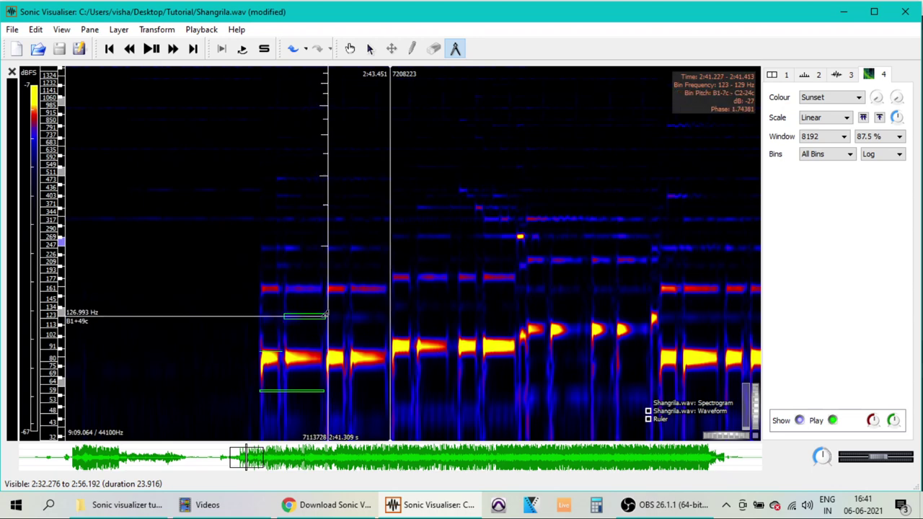
{"action": "left_click_drag", "start_coordinate": [255, 352], "coordinate": [278, 351]}
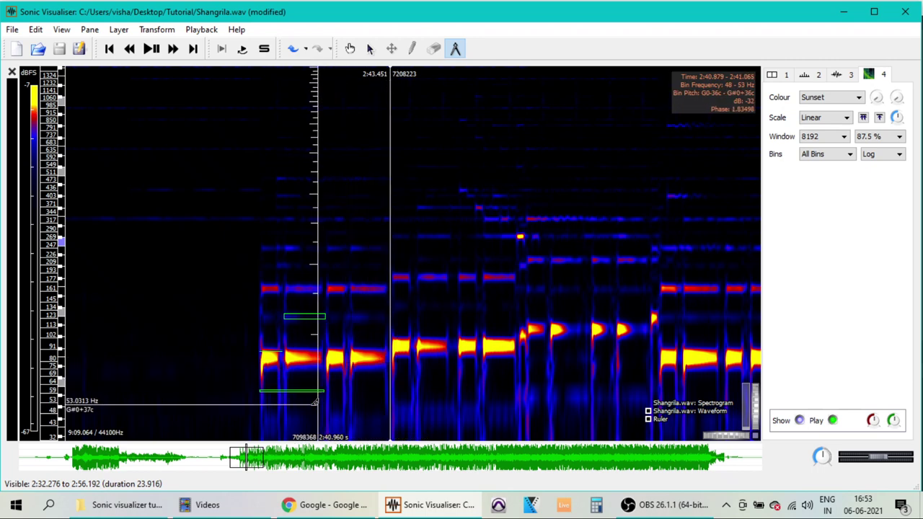
- Draw a third measurement bar at the ~52 Hz bass note, spanning about 161.19 s to 162.38 s
{"action": "left_click_drag", "start_coordinate": [324, 411], "coordinate": [389, 410]}
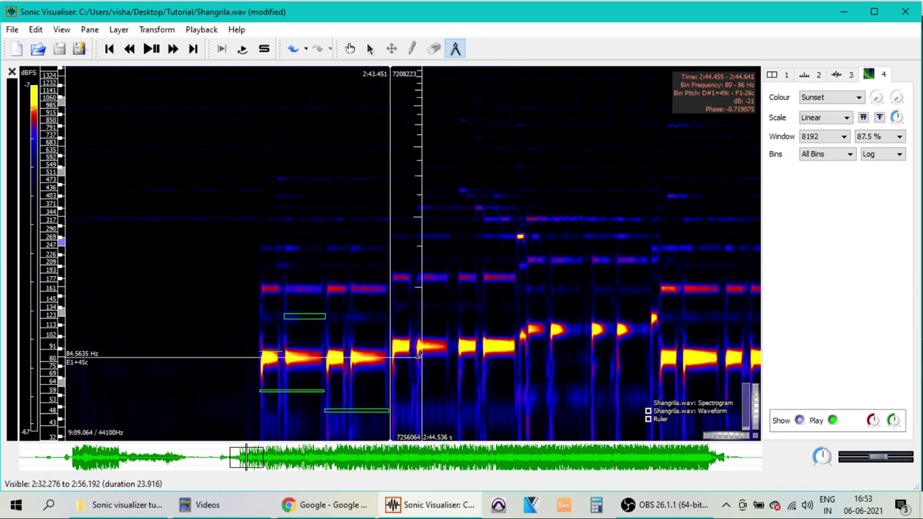